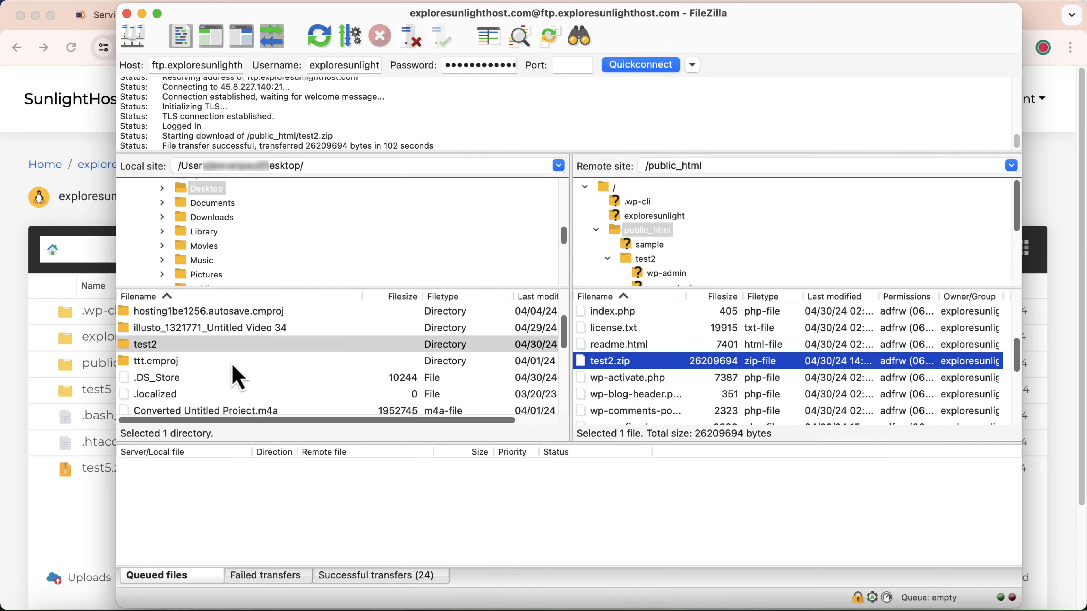
Locate and select test2.zip in the local Desktop folder.
{"action": "left_click", "coordinate": [235, 362]}
{"action": "scroll", "coordinate": [234, 340], "scroll_direction": "down", "scroll_amount": 5}
{"action": "scroll", "coordinate": [235, 349], "scroll_direction": "down", "scroll_amount": 3}
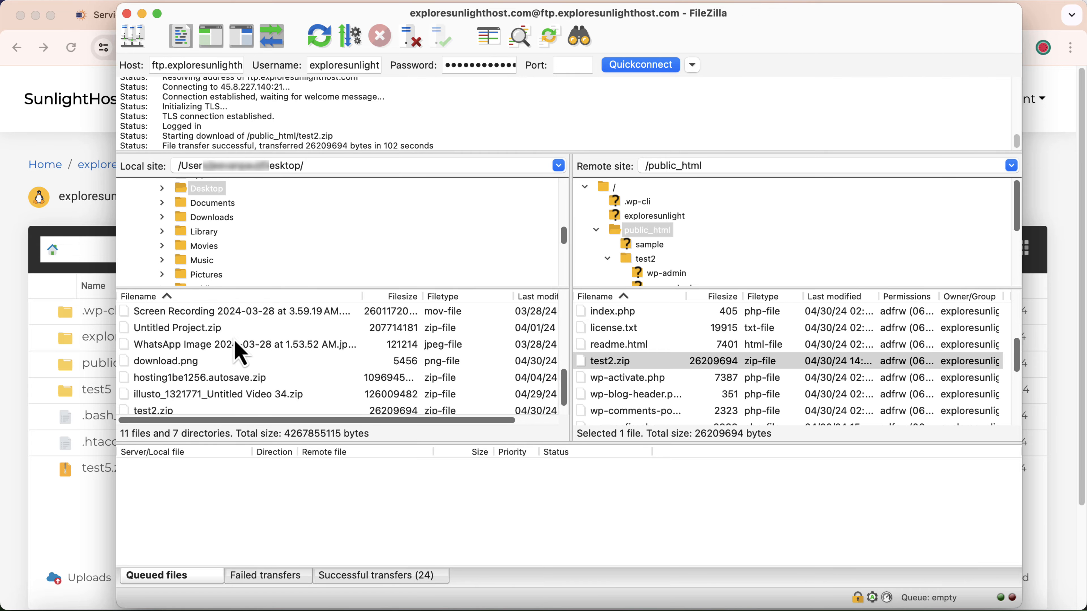
{"action": "left_click", "coordinate": [180, 397]}
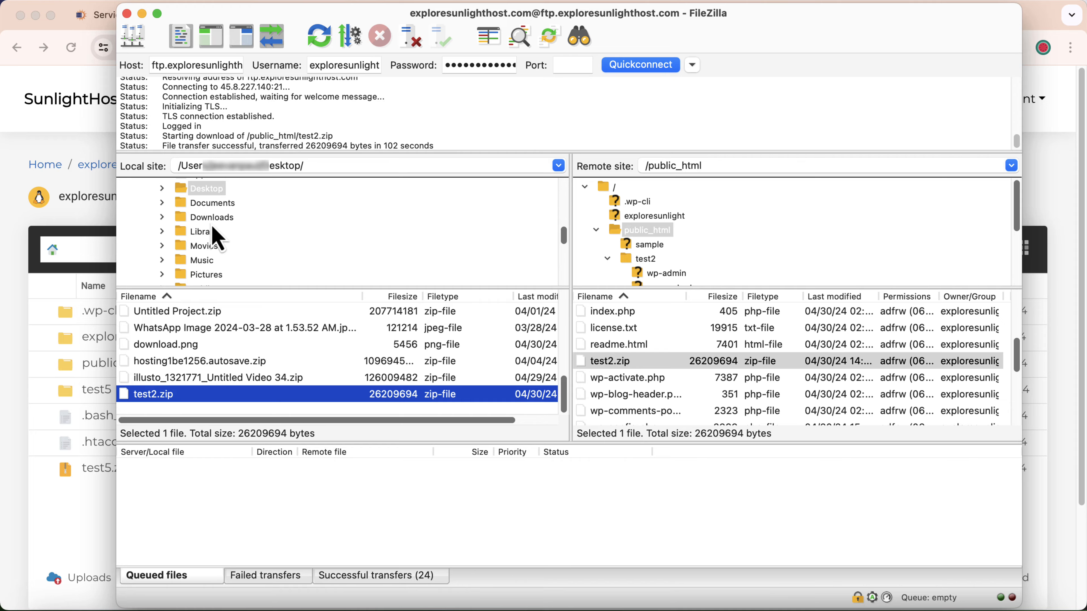
Upload illusto_1321771_Untitled Video 34.zip from the local Desktop folder to the remote /public_html directory.
{"action": "left_click", "coordinate": [213, 191]}
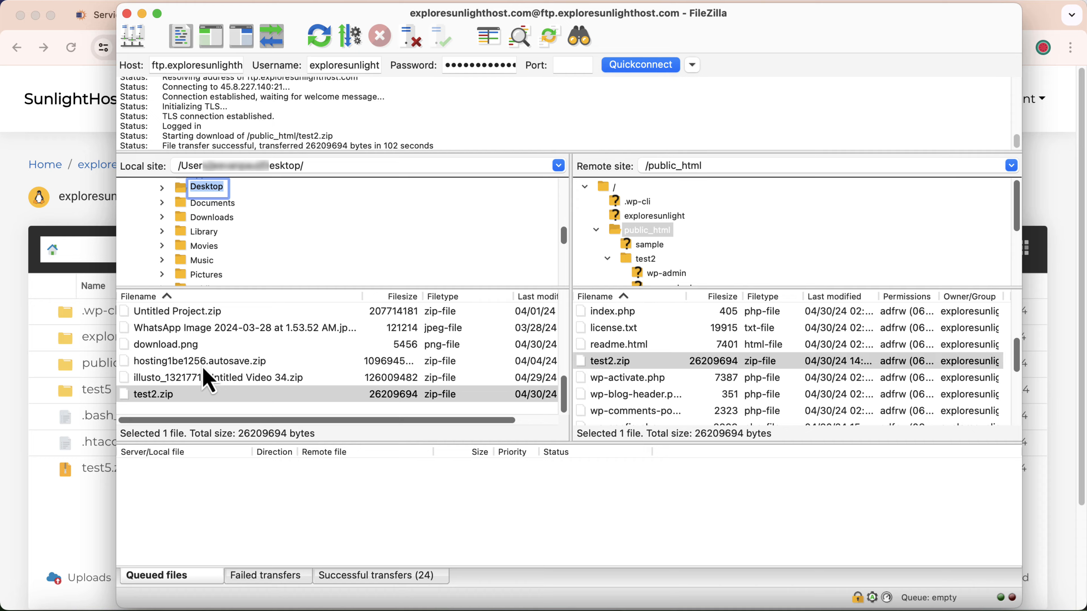
{"action": "scroll", "coordinate": [189, 400], "scroll_direction": "up", "scroll_amount": 3}
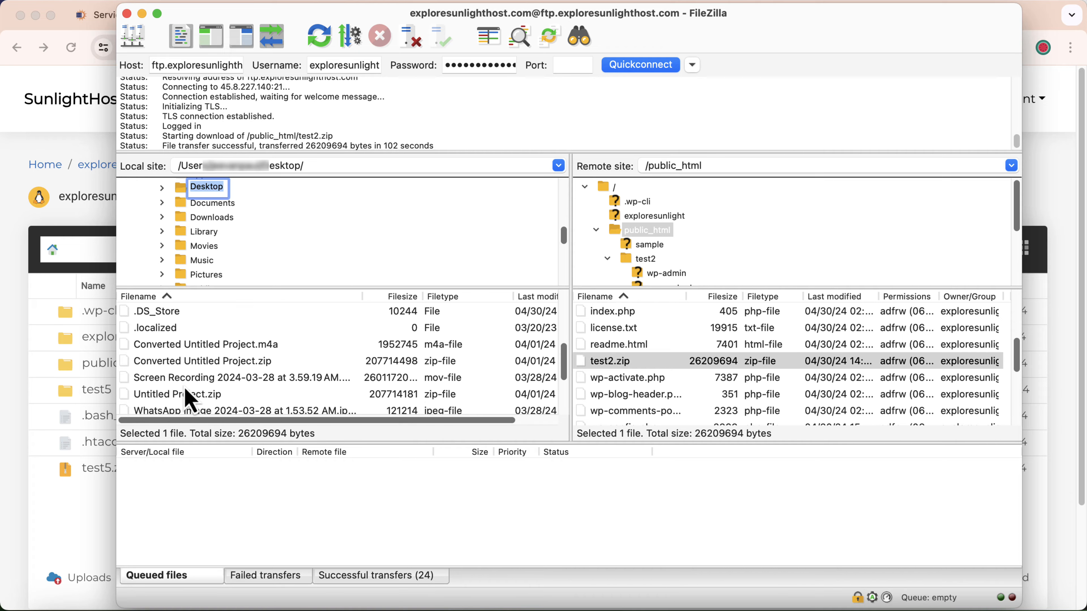
{"action": "scroll", "coordinate": [188, 364], "scroll_direction": "down", "scroll_amount": 3}
{"action": "double_click", "coordinate": [218, 378]}
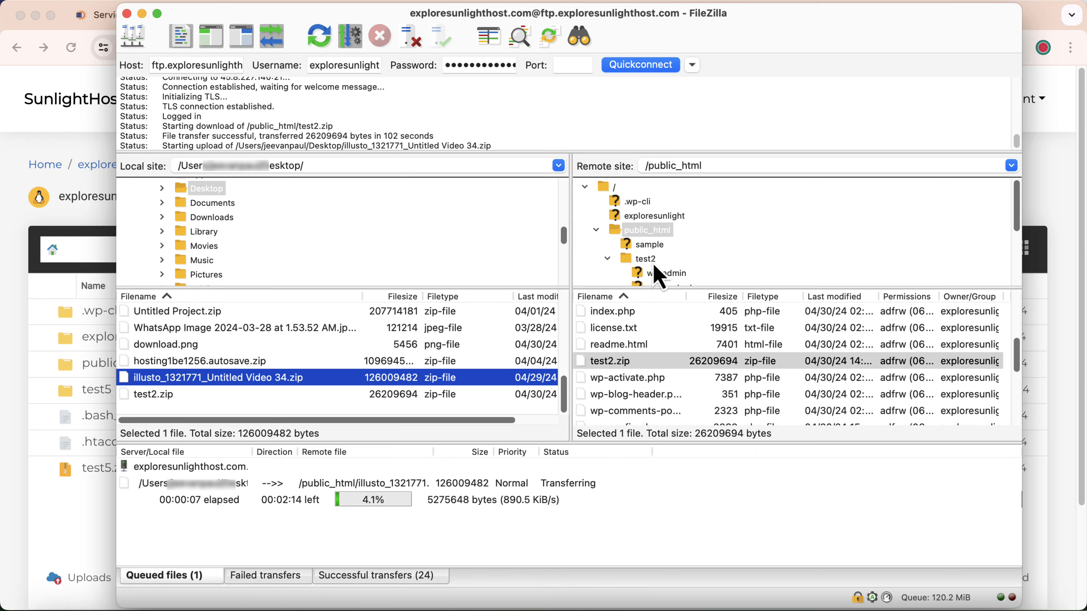
Browse the remote public_html directory and open its test2 folder.
{"action": "left_click", "coordinate": [644, 229]}
{"action": "scroll", "coordinate": [644, 399], "scroll_direction": "up", "scroll_amount": 3}
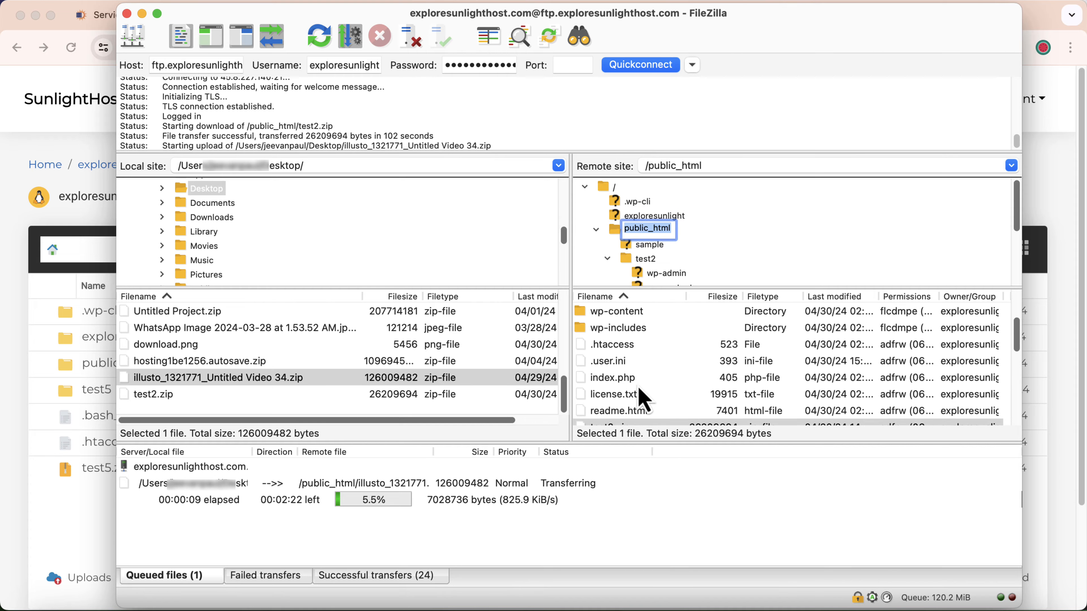
{"action": "scroll", "coordinate": [667, 248], "scroll_direction": "down", "scroll_amount": 1}
{"action": "left_click", "coordinate": [646, 244]}
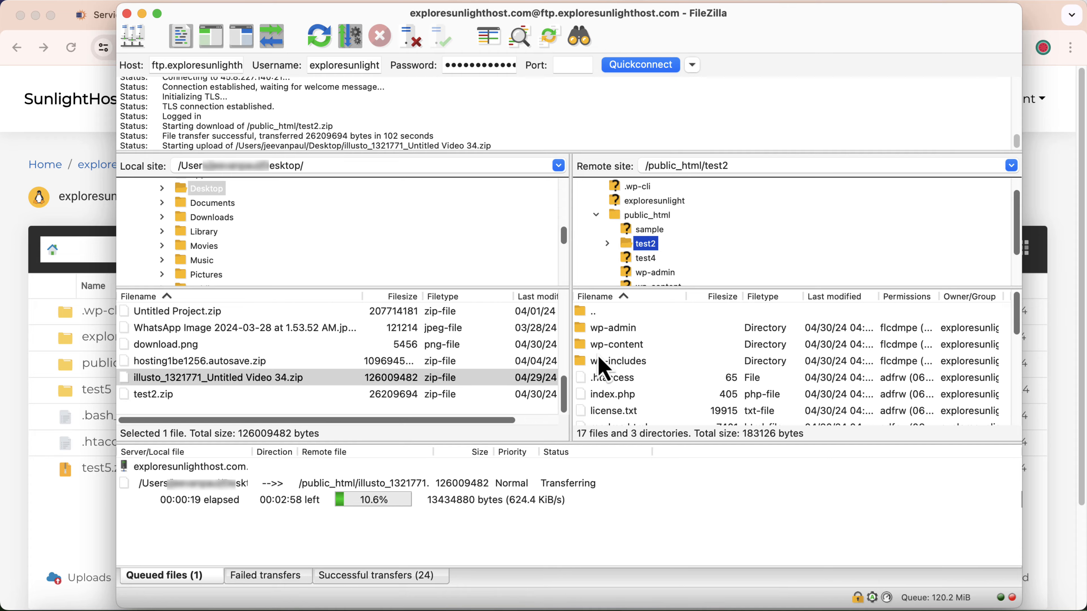
{"action": "right_click", "coordinate": [331, 386]}
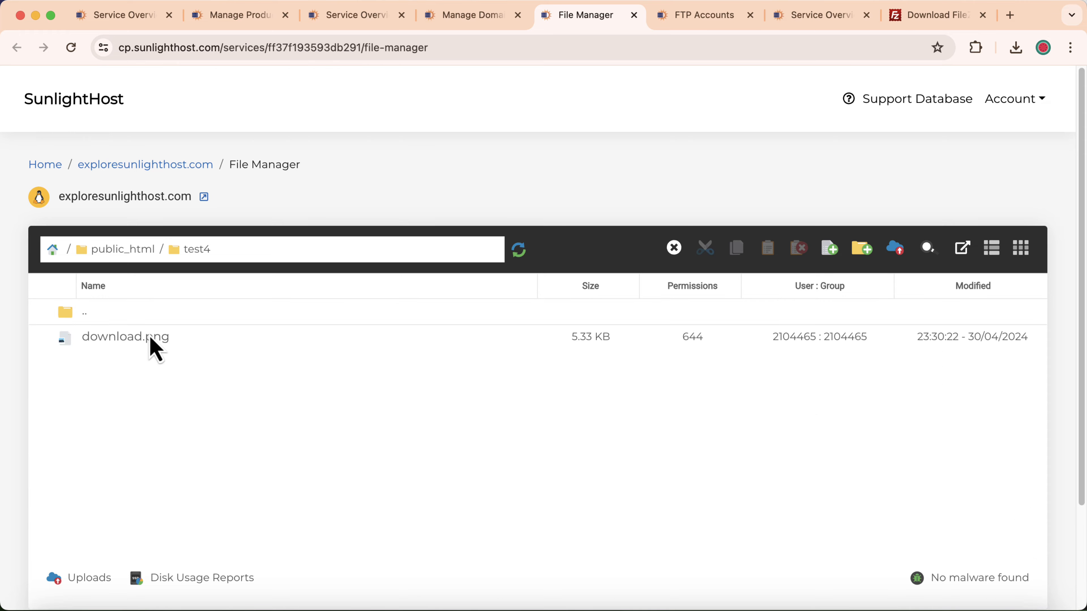
Open public_html in FileZilla and in the browser's File Manager to check for the uploaded illusto zip file.
{"action": "left_click", "coordinate": [990, 601]}
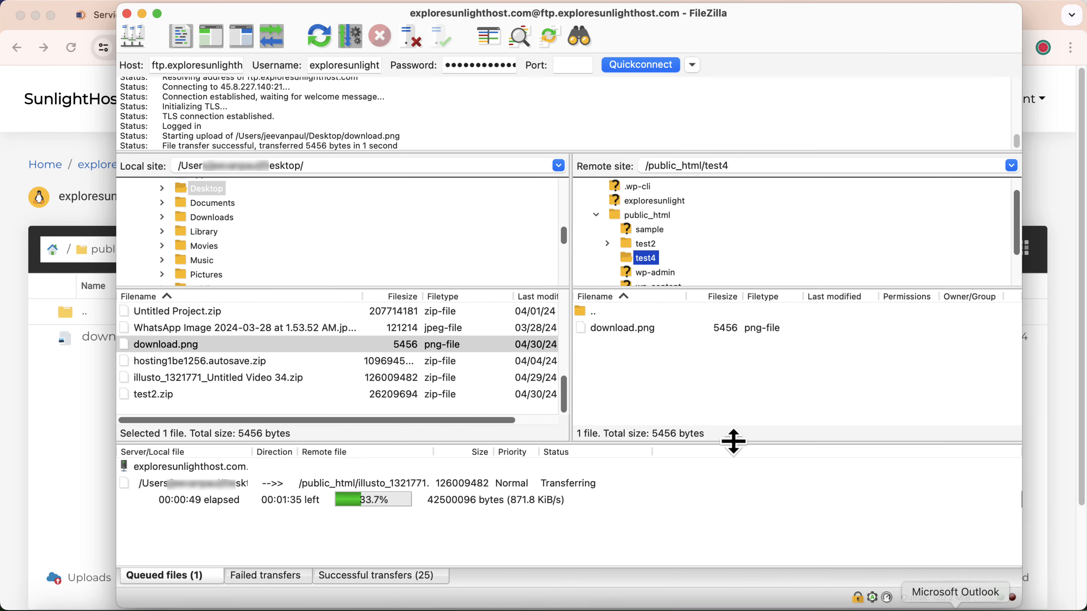
{"action": "left_click", "coordinate": [647, 215]}
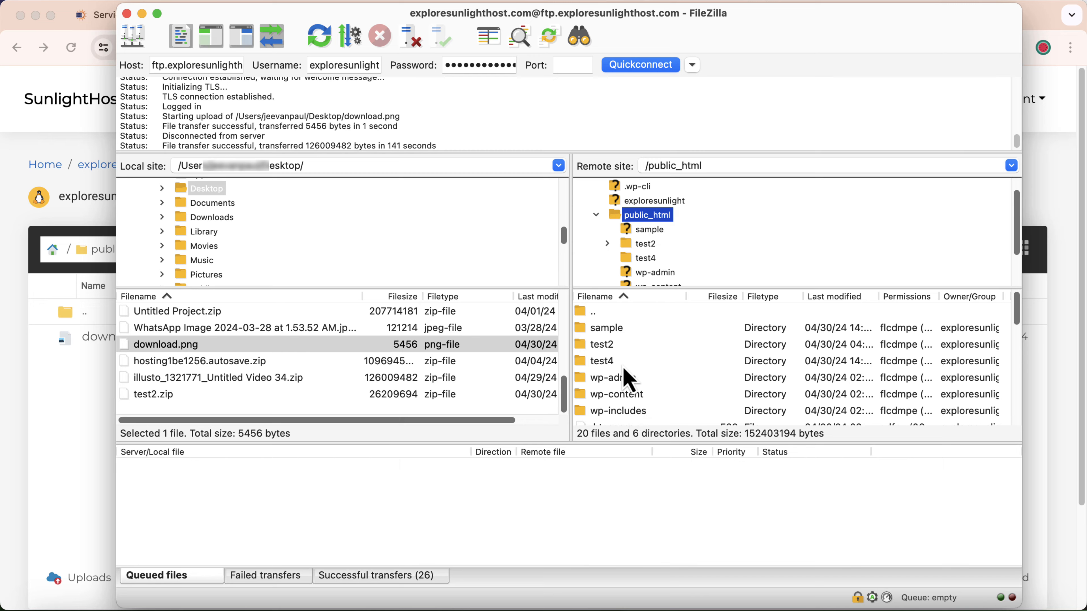
{"action": "left_click", "coordinate": [11, 427]}
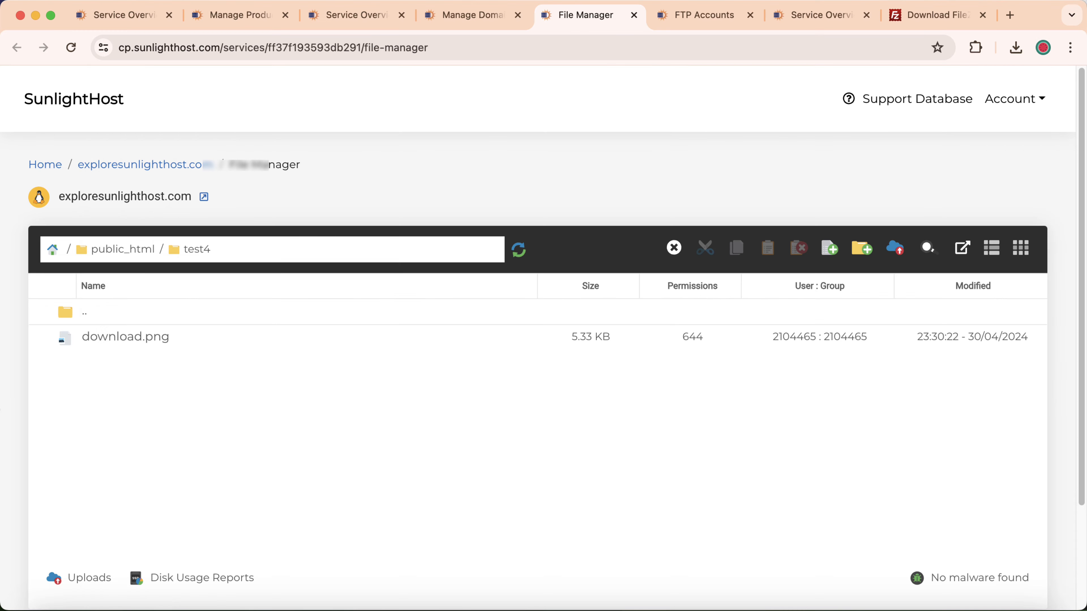
{"action": "left_click", "coordinate": [112, 253]}
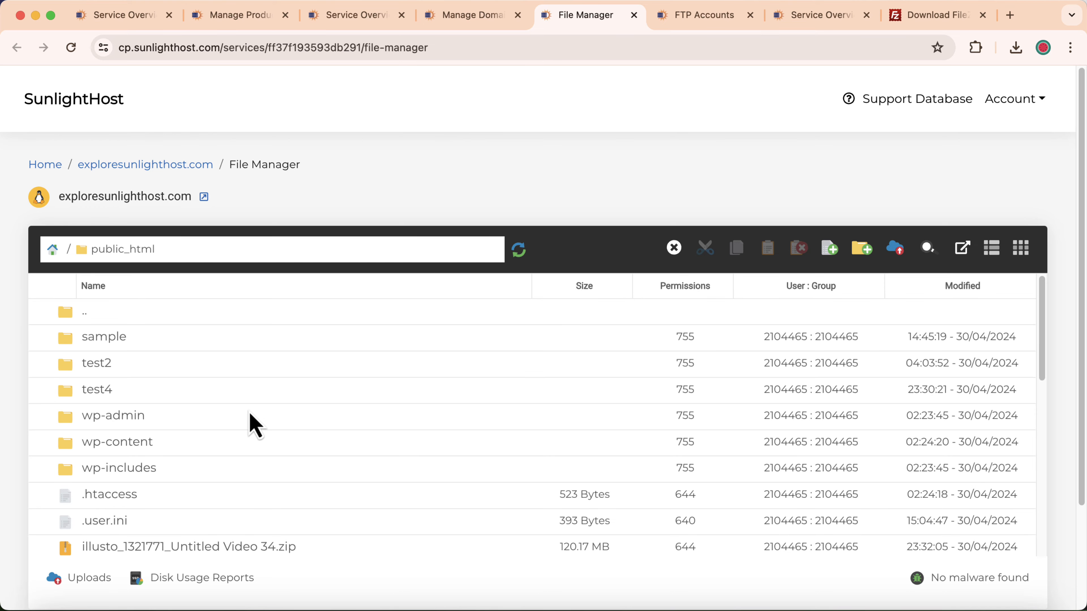
{"action": "scroll", "coordinate": [253, 429], "scroll_direction": "down", "scroll_amount": 3}
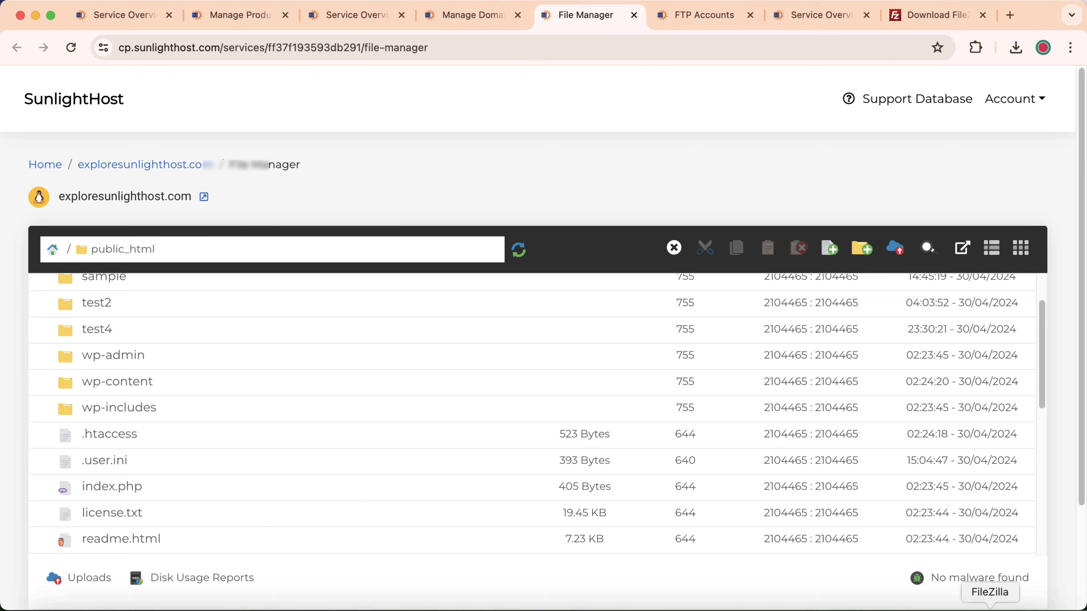
{"action": "left_click", "coordinate": [990, 610]}
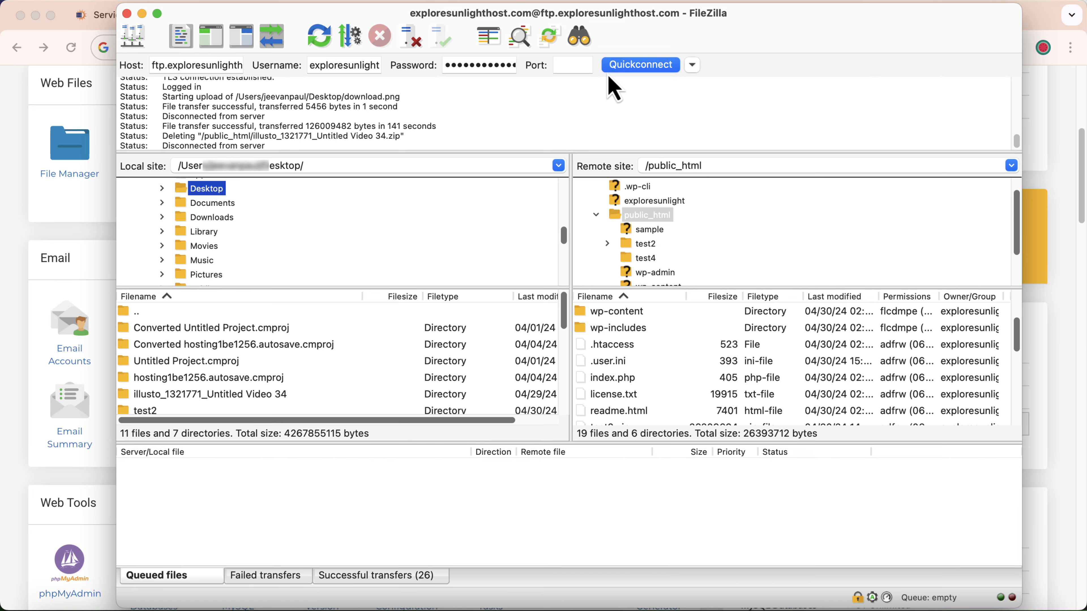
Copy the first FTP account's username from the browser's FTP Accounts page and enter it as the connection username in FileZilla.
{"action": "left_click", "coordinate": [7, 263]}
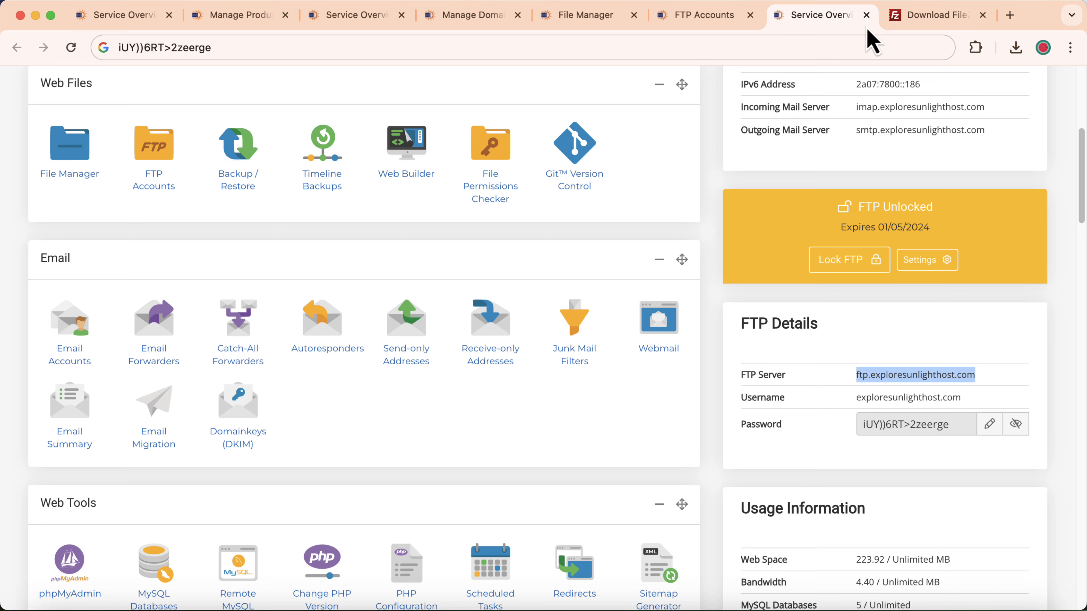
{"action": "left_click", "coordinate": [674, 21]}
{"action": "left_click_drag", "start_coordinate": [47, 389], "coordinate": [103, 407]}
{"action": "key", "text": "super+c"}
{"action": "key", "text": "super+Tab"}
{"action": "triple_click", "coordinate": [344, 65]}
{"action": "key", "text": "super+v"}
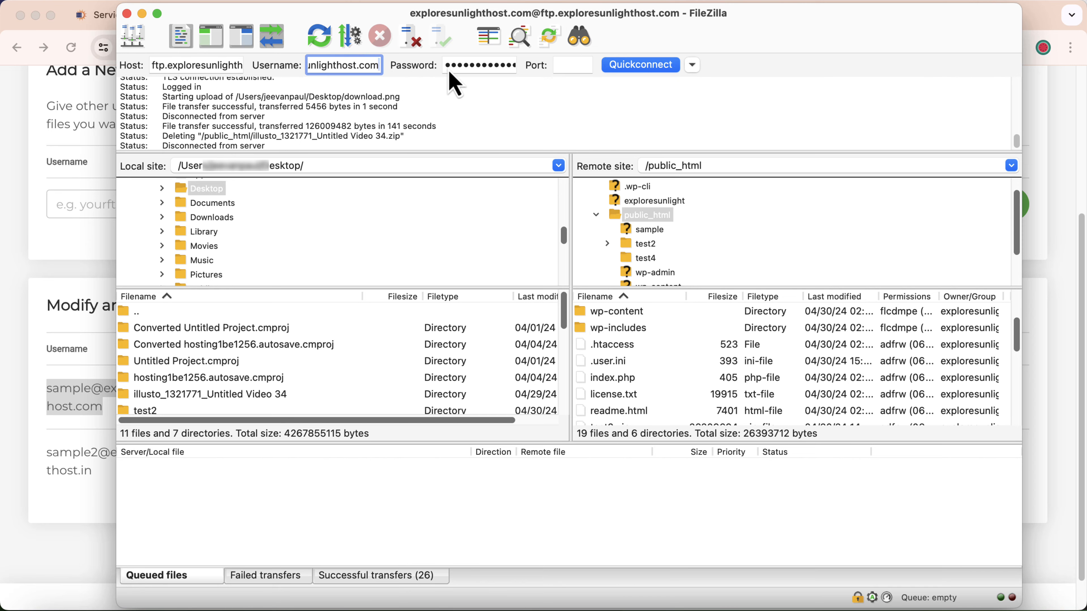
Enter the FTP account's password and connect in the current tab, aborting the previous connection.
{"action": "left_click", "coordinate": [454, 64]}
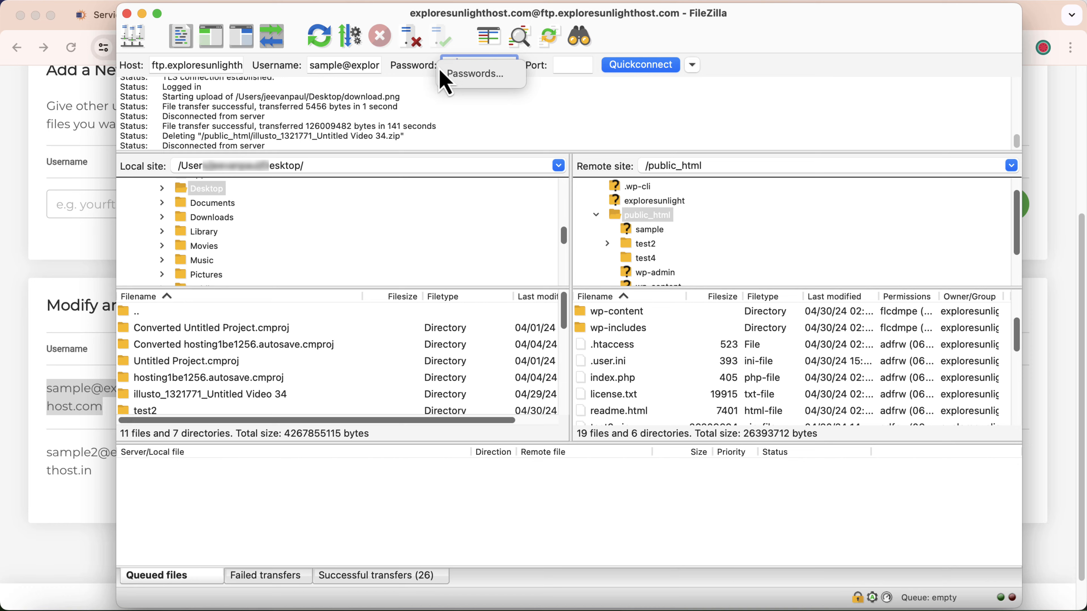
{"action": "type", "text": "••••••••"}
{"action": "key", "text": "Return"}
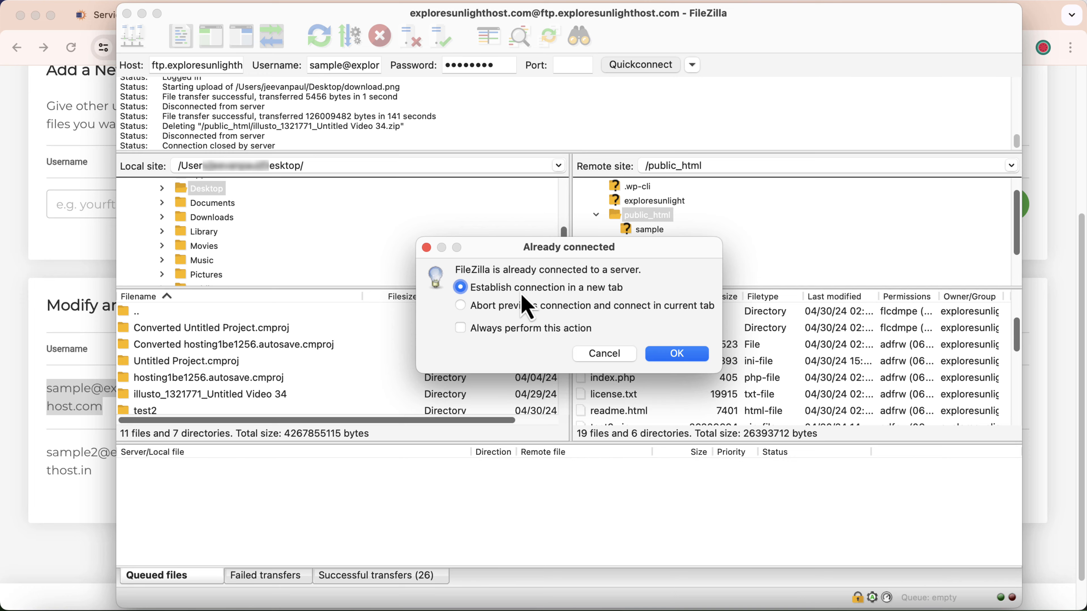
{"action": "left_click", "coordinate": [520, 307]}
{"action": "left_click", "coordinate": [670, 357]}
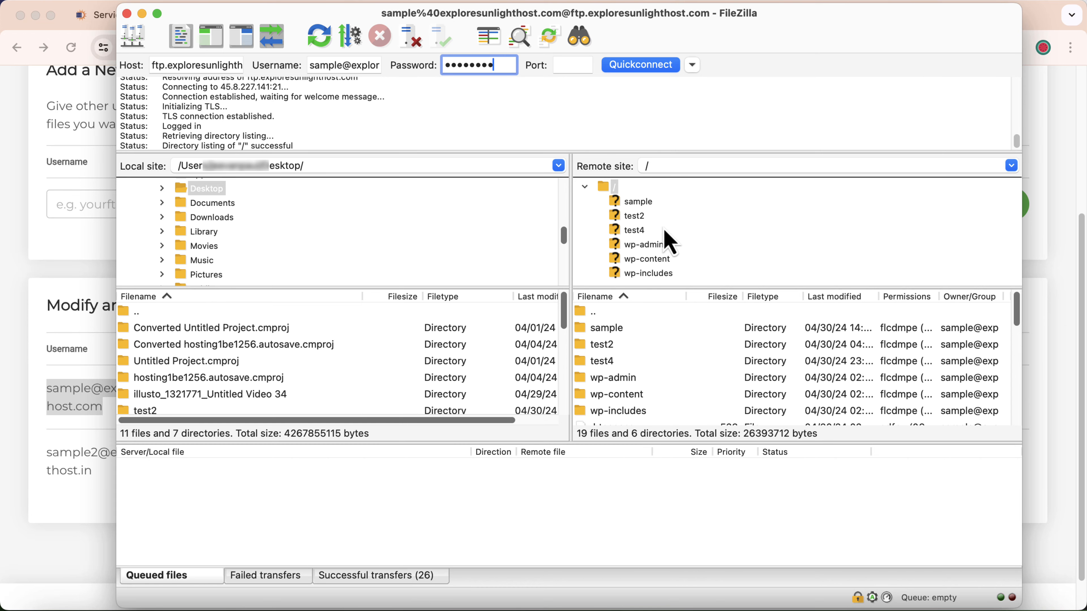
Check the first account's subdirectory on the browser's FTP Accounts page and return to FileZilla.
{"action": "left_click", "coordinate": [37, 306]}
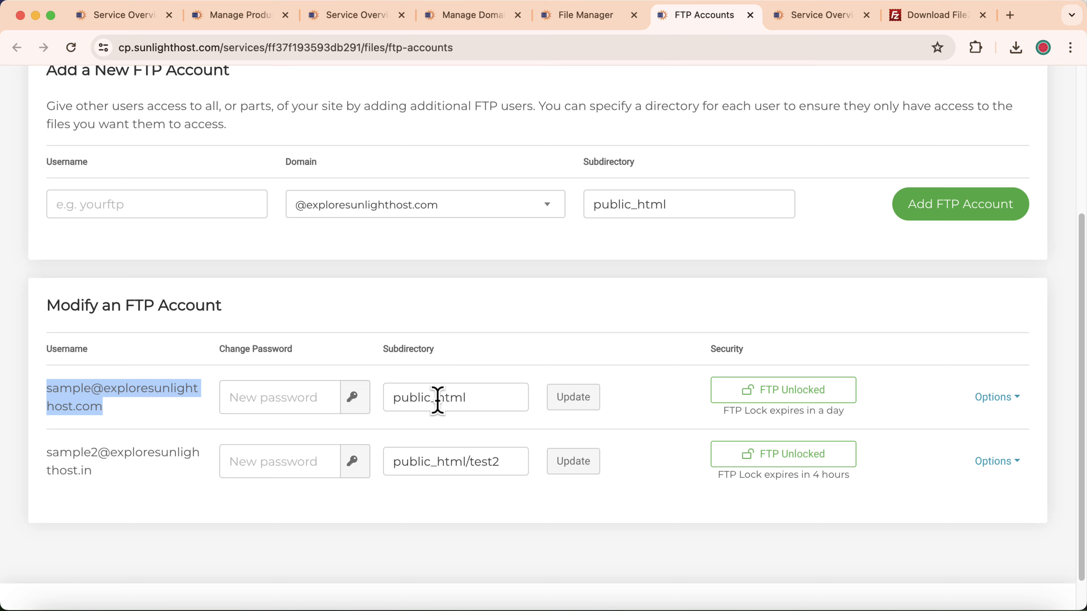
{"action": "left_click", "coordinate": [990, 606]}
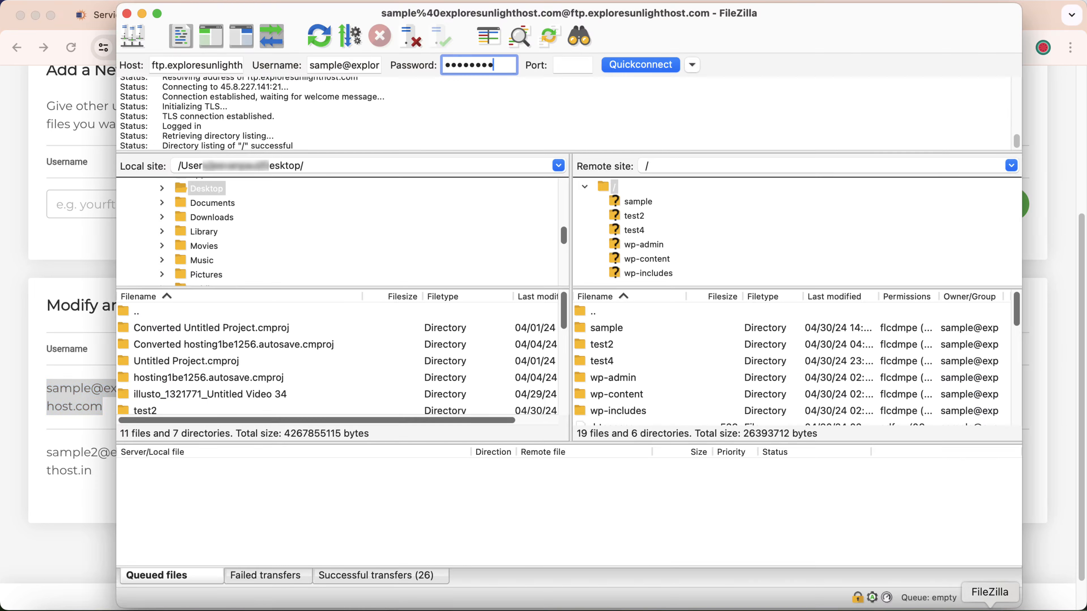
Copy the second FTP account's username from the browser's FTP Accounts page and connect with it in FileZilla.
{"action": "left_click", "coordinate": [77, 497]}
{"action": "left_click_drag", "start_coordinate": [47, 452], "coordinate": [92, 471]}
{"action": "key", "text": "super+c"}
{"action": "left_click", "coordinate": [990, 606]}
{"action": "triple_click", "coordinate": [344, 65]}
{"action": "key", "text": "super+v"}
{"action": "left_click", "coordinate": [640, 65]}
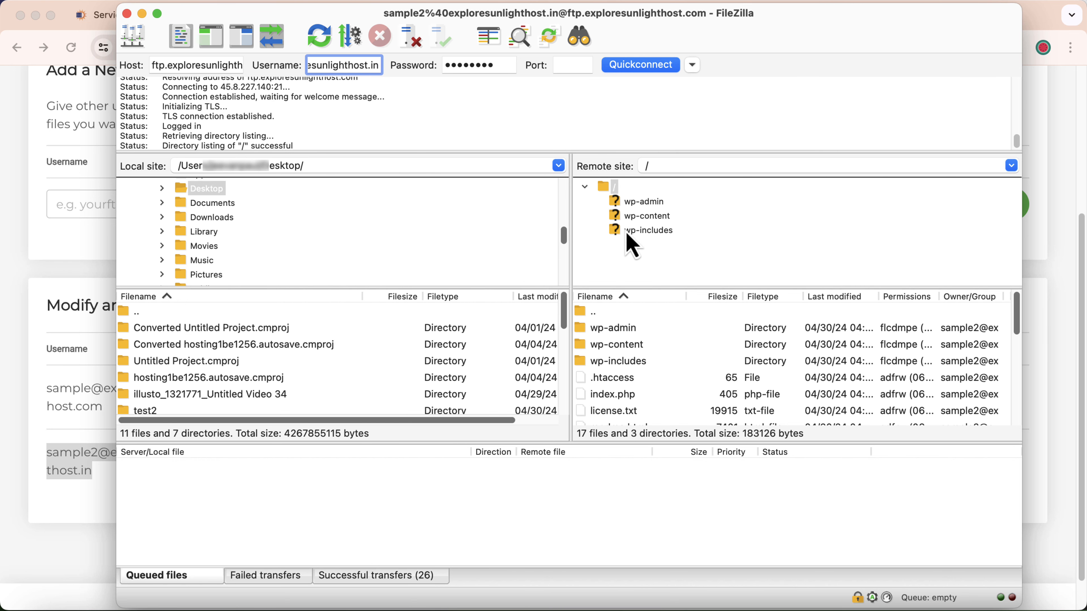
Compare the second account's remote file list in FileZilla with the public_html/test2 folder in the browser's File Manager.
{"action": "scroll", "coordinate": [616, 368], "scroll_direction": "down", "scroll_amount": 2}
{"action": "scroll", "coordinate": [616, 376], "scroll_direction": "down", "scroll_amount": 4}
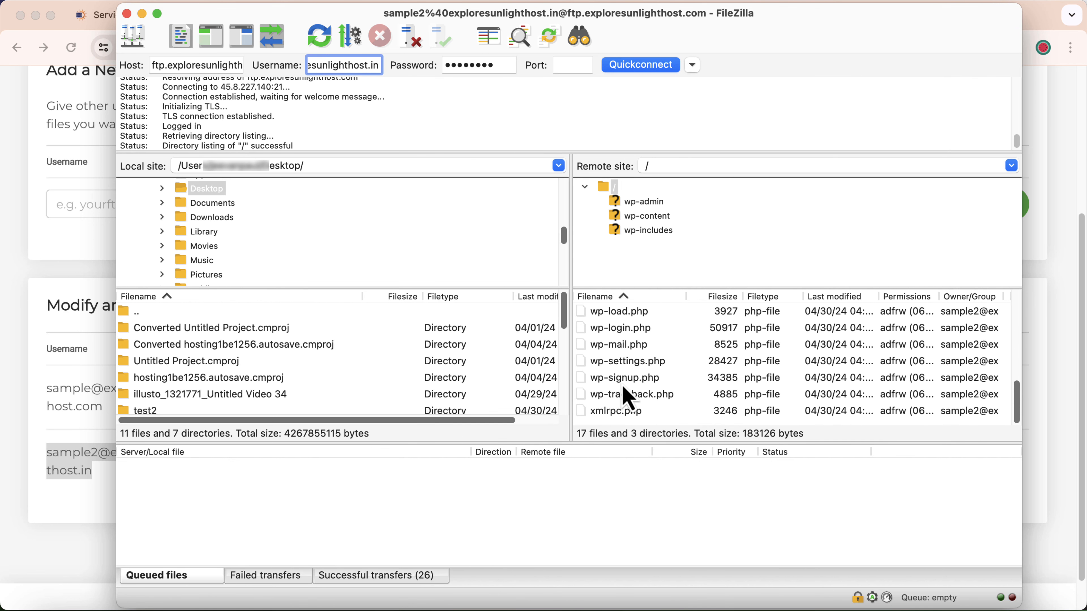
{"action": "left_click", "coordinate": [8, 420]}
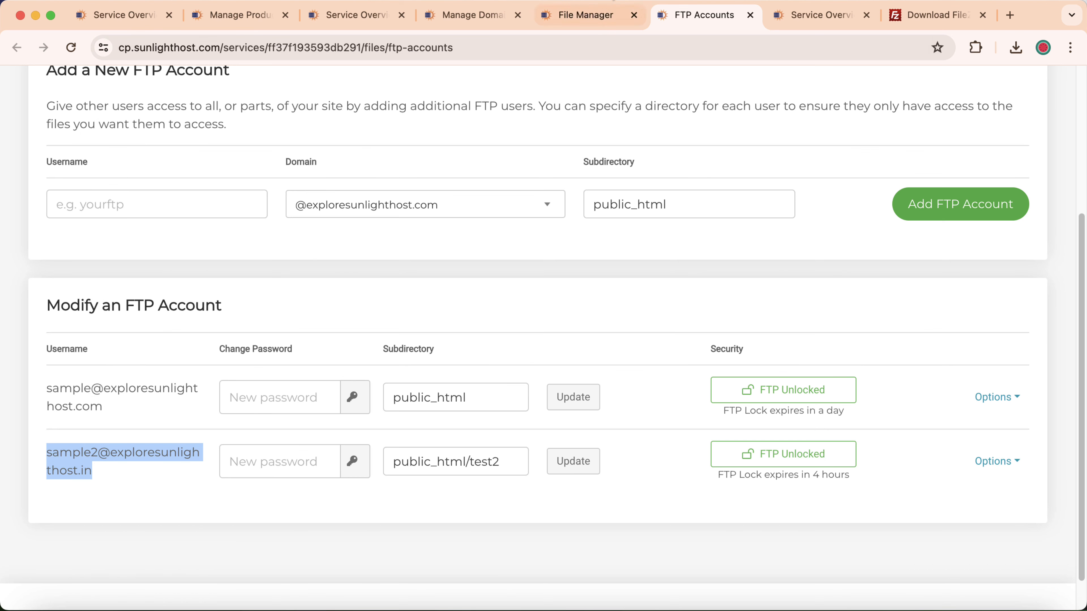
{"action": "left_click", "coordinate": [593, 17]}
{"action": "double_click", "coordinate": [140, 364]}
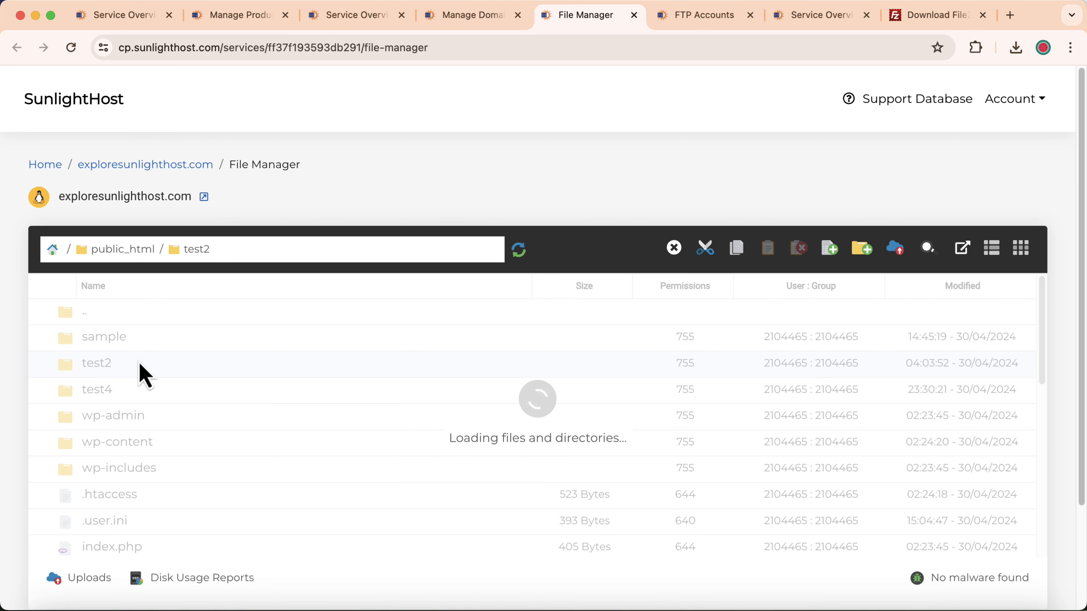
{"action": "scroll", "coordinate": [142, 386], "scroll_direction": "down", "scroll_amount": 10}
{"action": "key", "text": "super+Tab"}
{"action": "scroll", "coordinate": [629, 351], "scroll_direction": "down", "scroll_amount": 5}
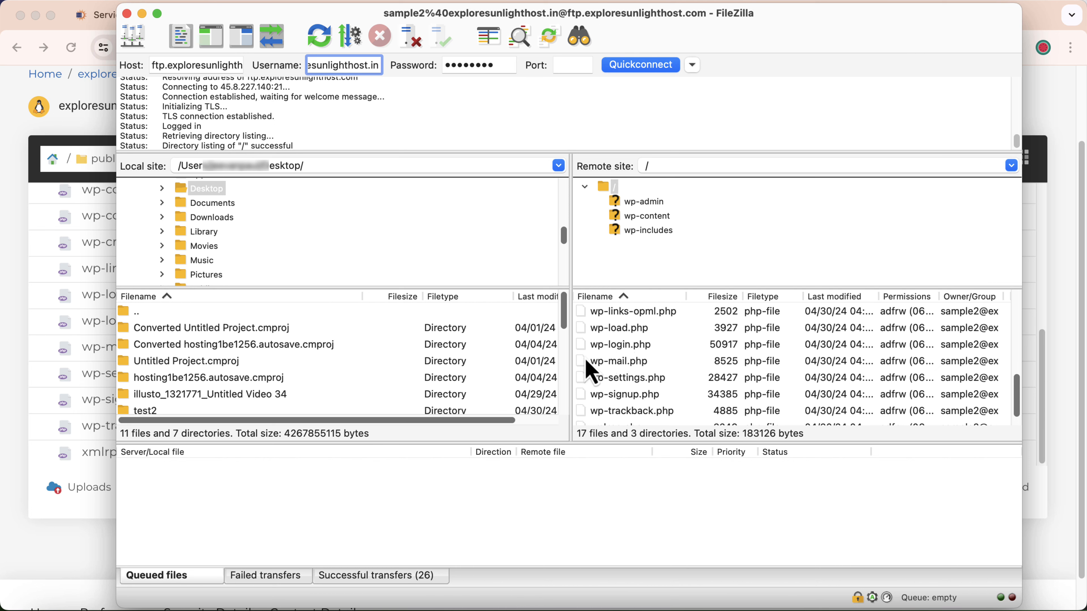
Return to the FTP Accounts page in the browser and clear the text selection on the second account's username.
{"action": "key", "text": "super+Tab"}
{"action": "left_click", "coordinate": [711, 22]}
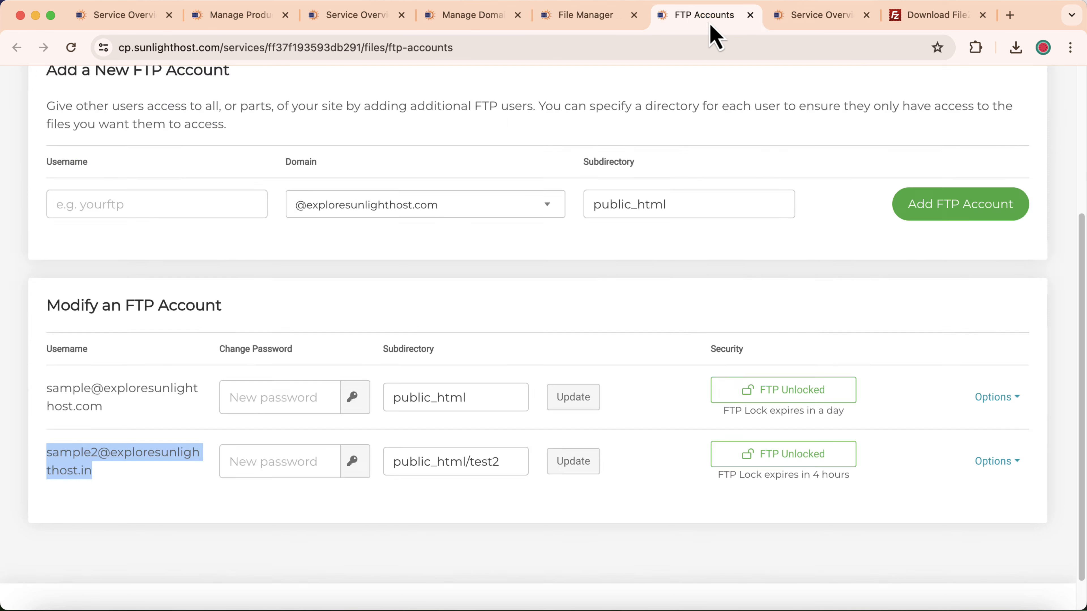
{"action": "left_click", "coordinate": [394, 312]}
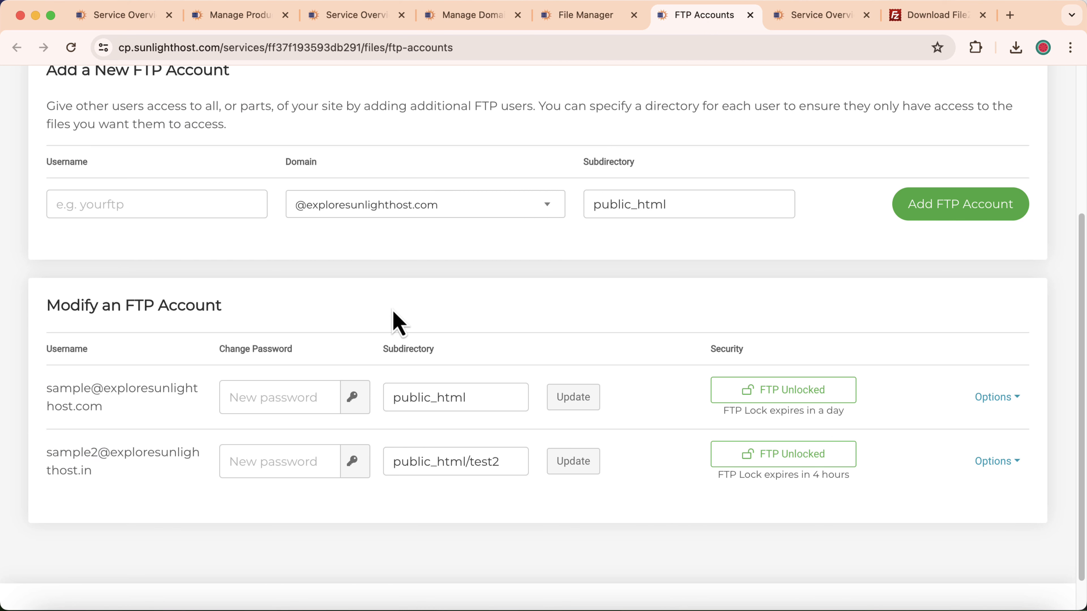